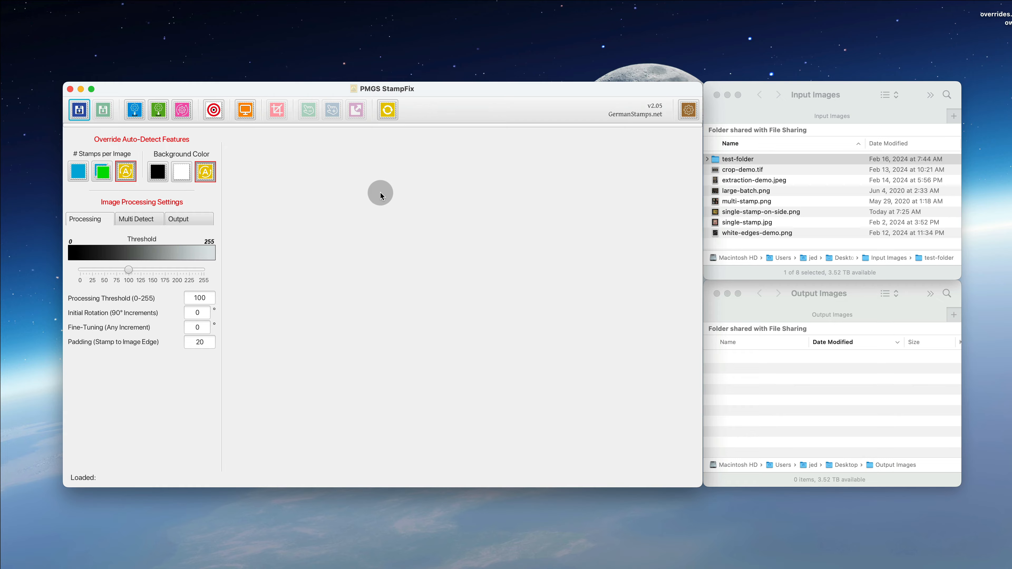
Select the four files large-batch.png, multi-stamp.png, single-stamp-on-side.png and single-stamp.jpg in the Input Images folder.
{"action": "left_click", "coordinate": [731, 227]}
{"action": "left_click", "coordinate": [731, 224]}
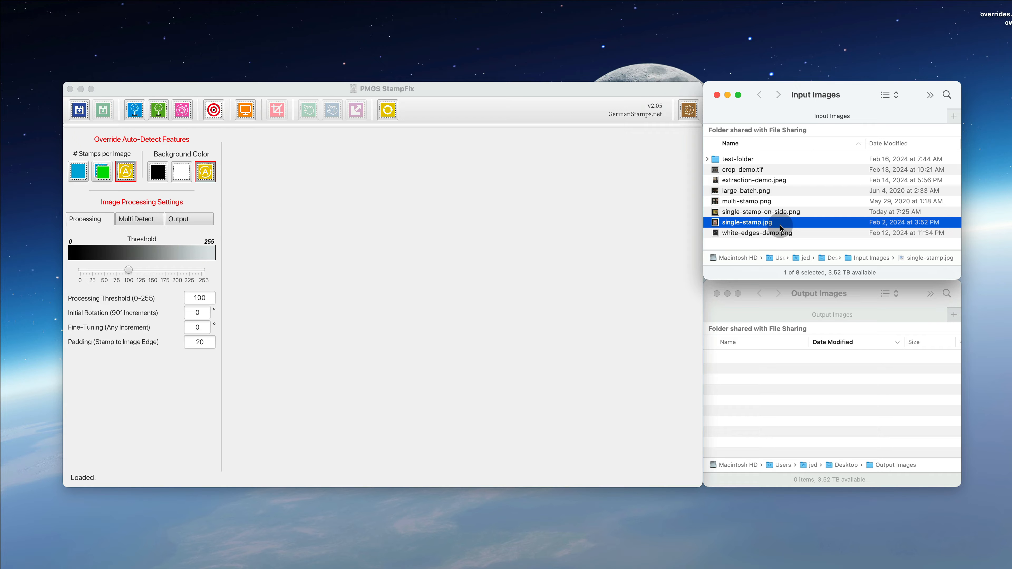
{"action": "key", "text": "Up"}
{"action": "key", "text": "Up"}
{"action": "left_click_drag", "start_coordinate": [779, 224], "coordinate": [805, 192]}
Load single-stamp.jpg from the Input Images folder, and replace it with multi-stamp.png.
{"action": "left_click", "coordinate": [79, 109]}
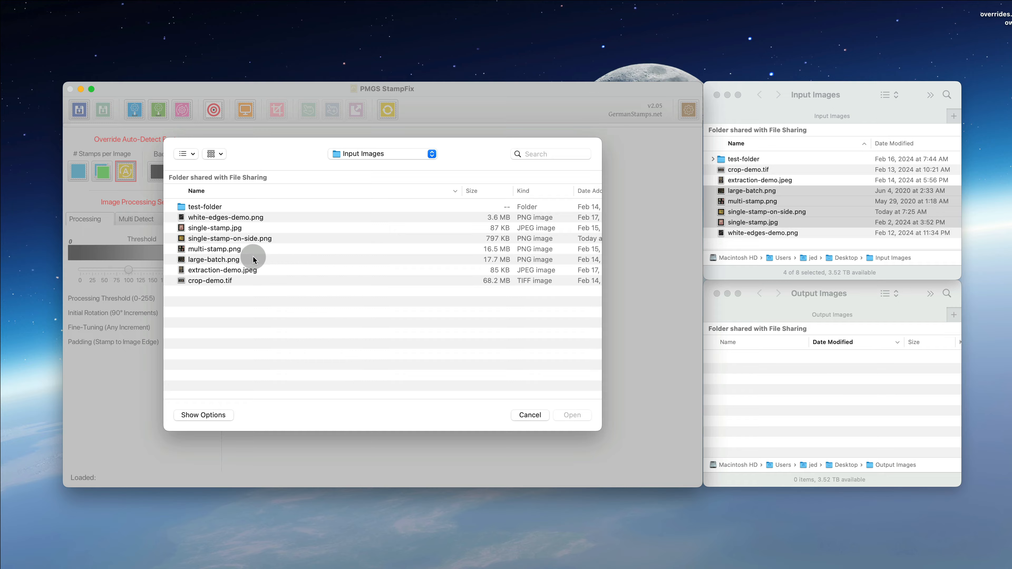
{"action": "double_click", "coordinate": [211, 228]}
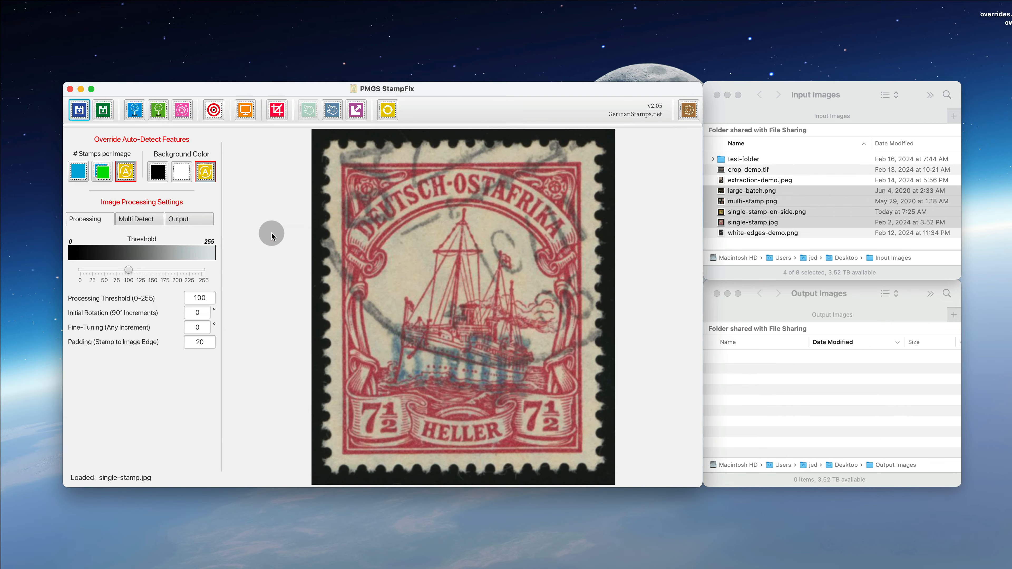
{"action": "left_click", "coordinate": [80, 110]}
{"action": "double_click", "coordinate": [215, 249]}
Select large-batch.png, multi-stamp.png and single-stamp.jpg together from Input Images and open them as a batch.
{"action": "left_click", "coordinate": [82, 112]}
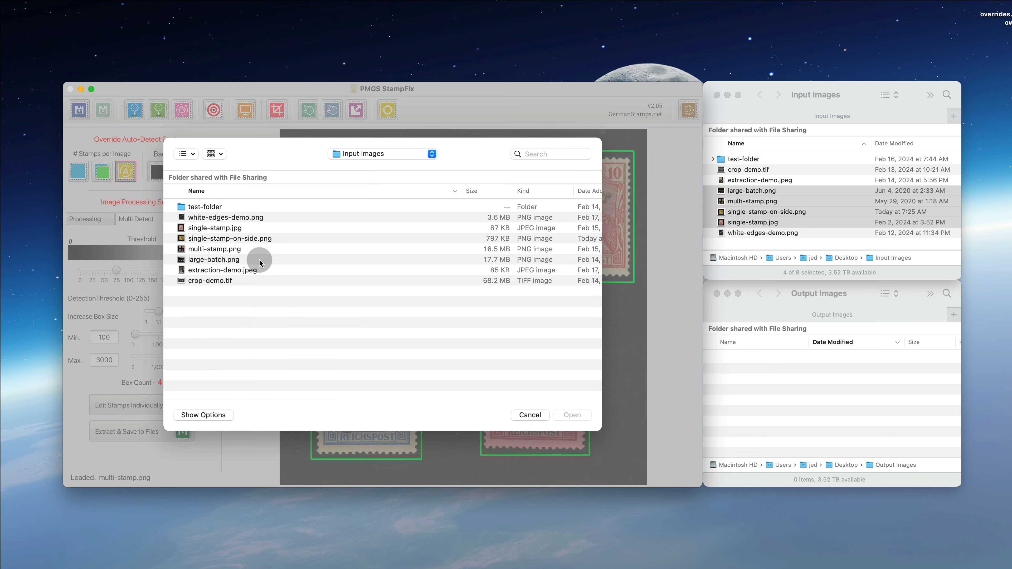
{"action": "left_click", "coordinate": [259, 260]}
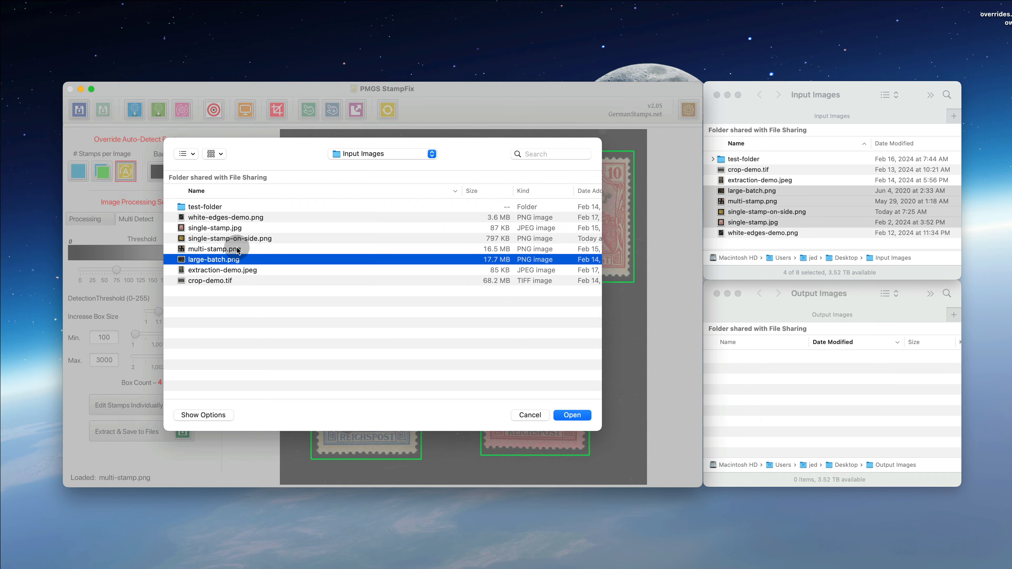
{"action": "left_click", "coordinate": [220, 249], "text": "super"}
{"action": "left_click", "coordinate": [217, 228], "text": "super"}
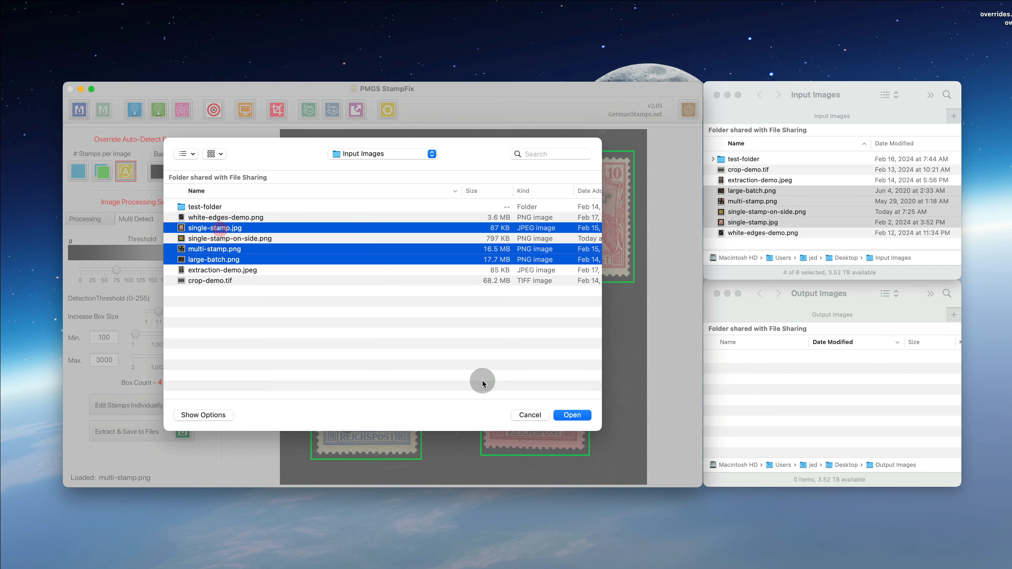
{"action": "left_click", "coordinate": [572, 415]}
{"action": "left_click", "coordinate": [84, 113]}
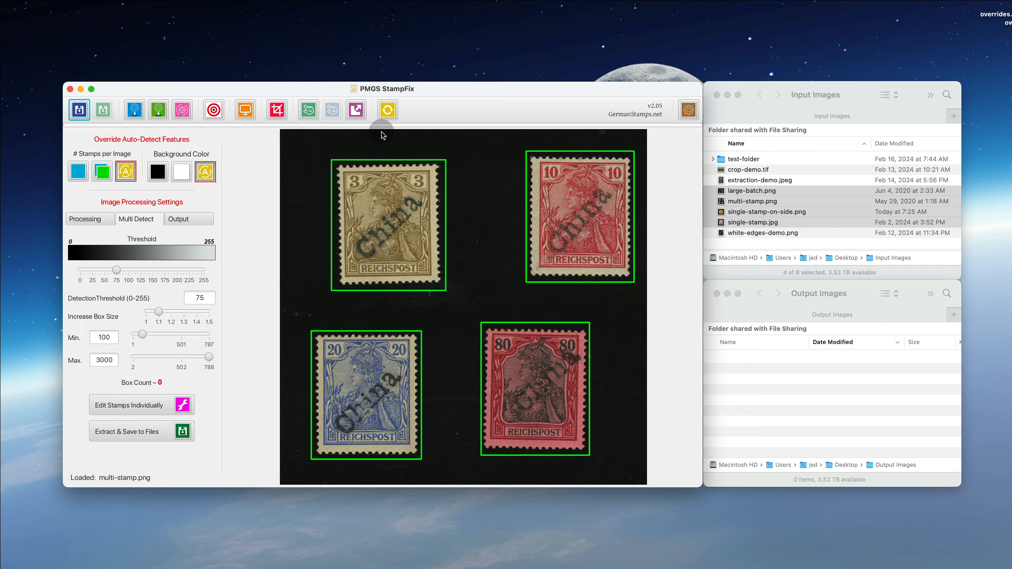
Reset the workspace to clear the loaded image, and bring up the file-open dialog and dismiss it.
{"action": "left_click", "coordinate": [388, 112]}
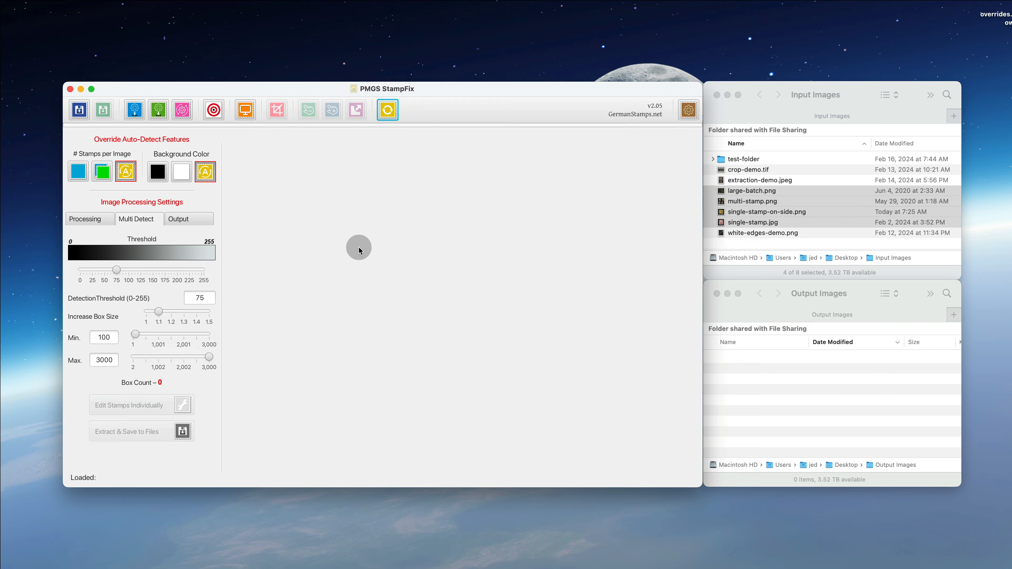
{"action": "key", "text": "super+o"}
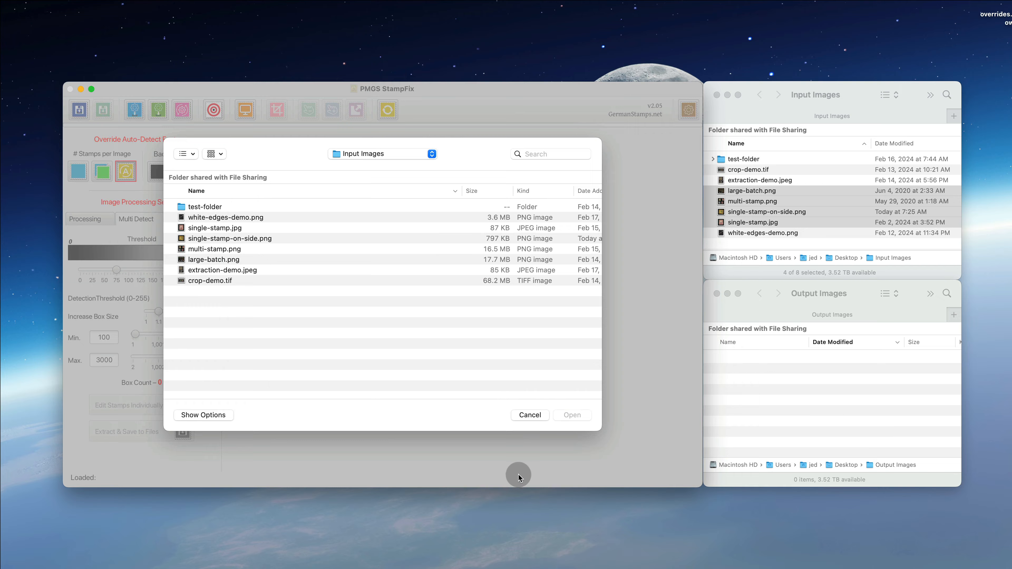
{"action": "left_click", "coordinate": [529, 418]}
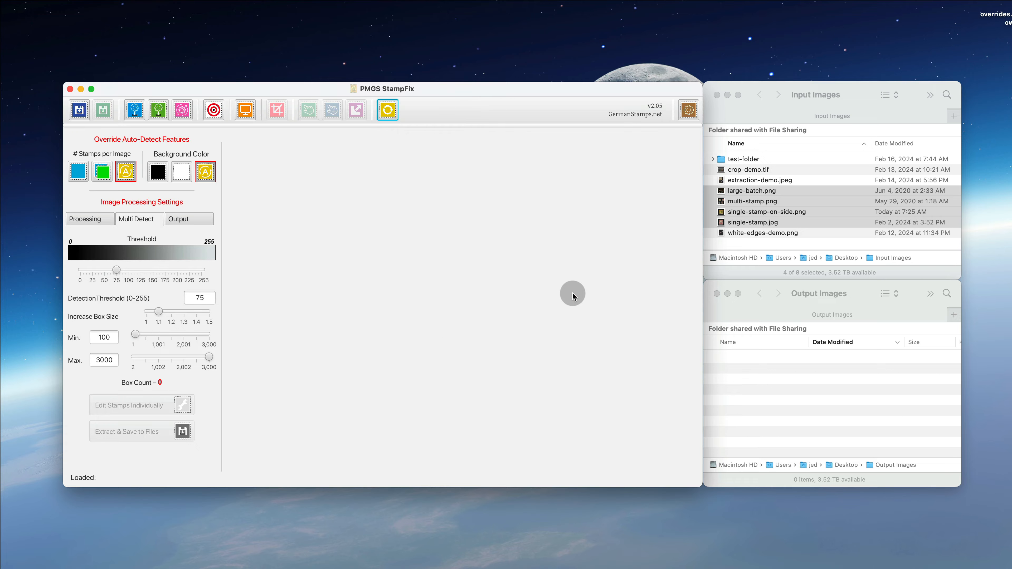
Expand test-folder in Input Images and review its subfolder, image files and Untitled.rtf.
{"action": "left_click", "coordinate": [733, 159]}
{"action": "scroll", "coordinate": [712, 159], "scroll_direction": "left", "scroll_amount": 1}
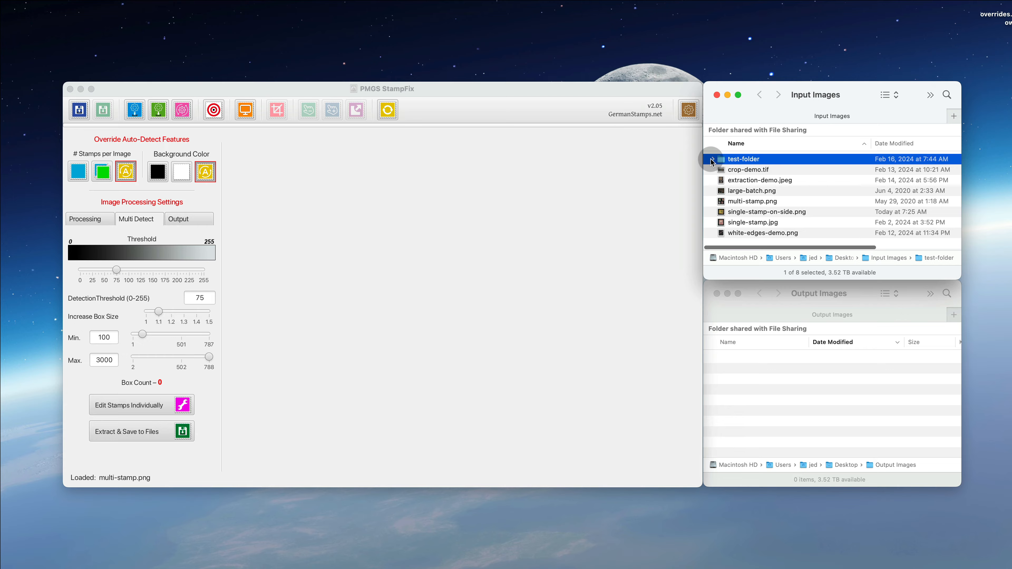
{"action": "left_click", "coordinate": [712, 160]}
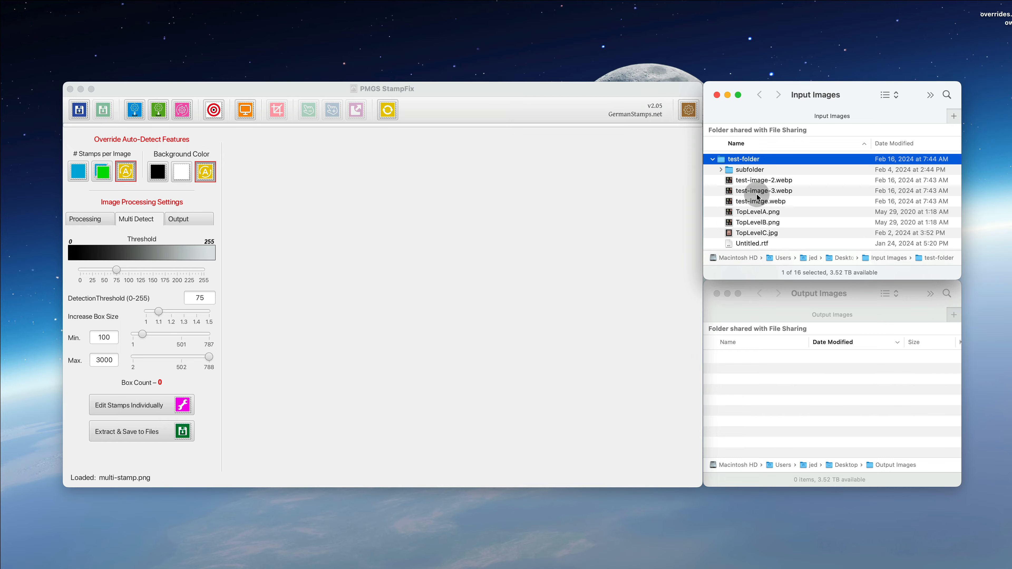
{"action": "scroll", "coordinate": [753, 190], "scroll_direction": "down", "scroll_amount": 2}
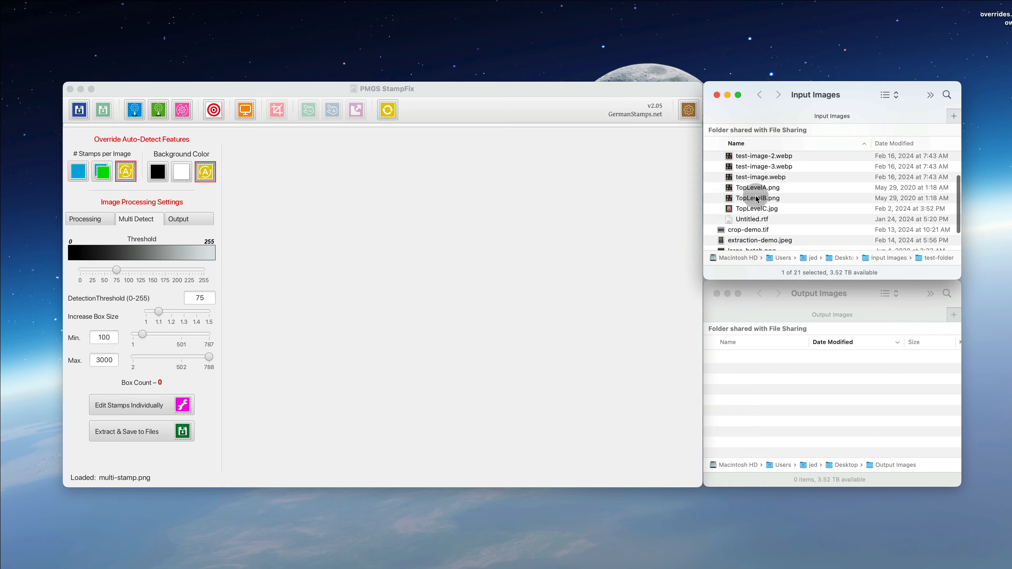
{"action": "left_click", "coordinate": [754, 220]}
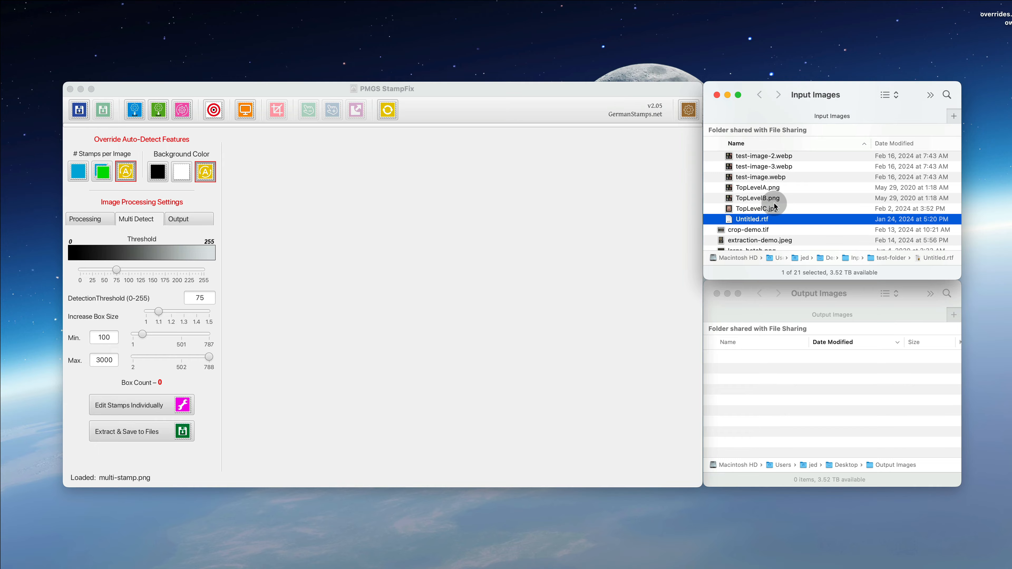
{"action": "scroll", "coordinate": [772, 203], "scroll_direction": "up", "scroll_amount": 3}
{"action": "left_click", "coordinate": [781, 199]}
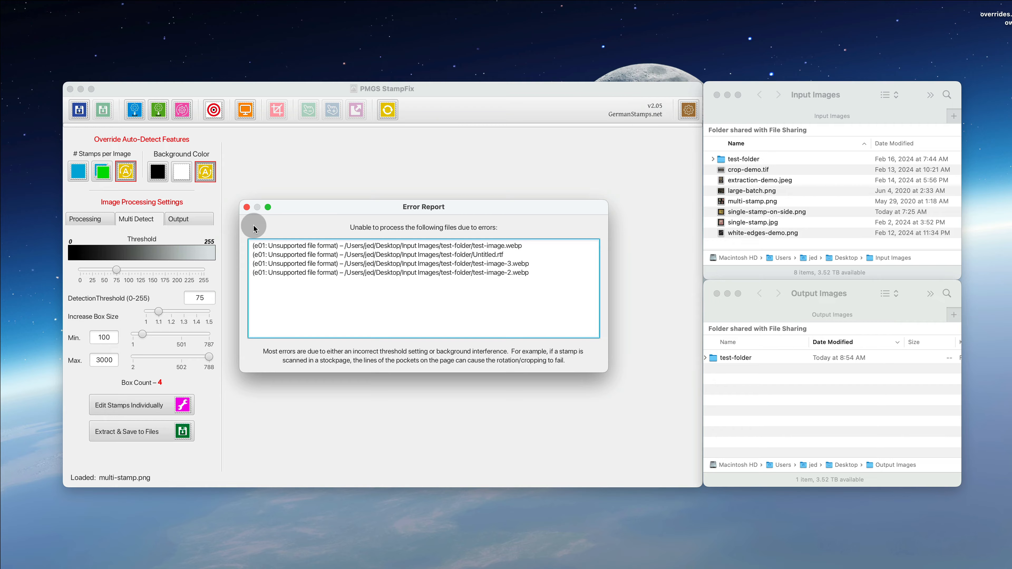
Dismiss the error report and examine the processed files in the output test-folder and its subfolder.
{"action": "left_click", "coordinate": [247, 207]}
{"action": "left_click", "coordinate": [705, 358]}
{"action": "scroll", "coordinate": [740, 377], "scroll_direction": "down", "scroll_amount": 2}
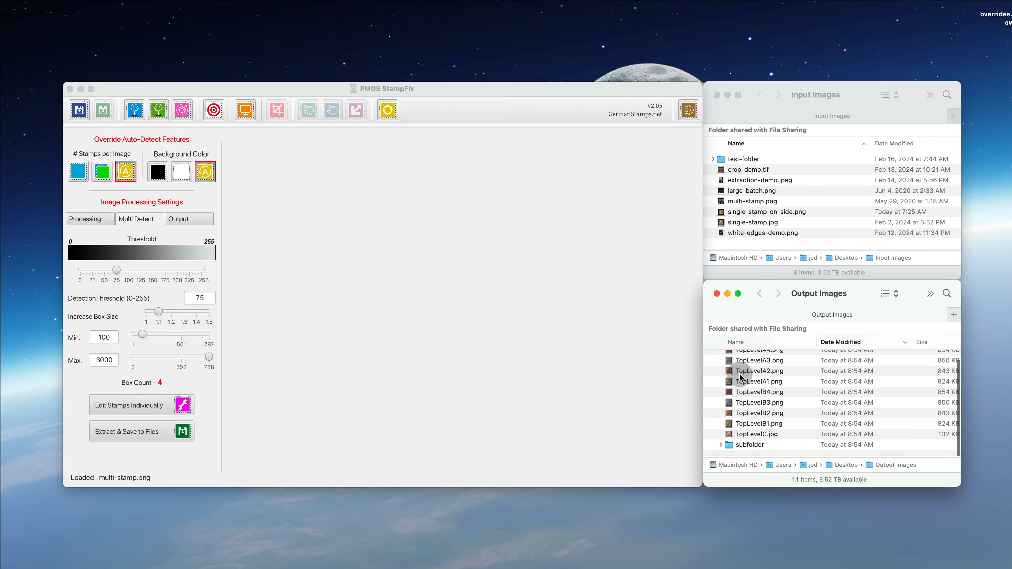
{"action": "scroll", "coordinate": [733, 375], "scroll_direction": "up", "scroll_amount": 3}
{"action": "scroll", "coordinate": [731, 372], "scroll_direction": "down", "scroll_amount": 3}
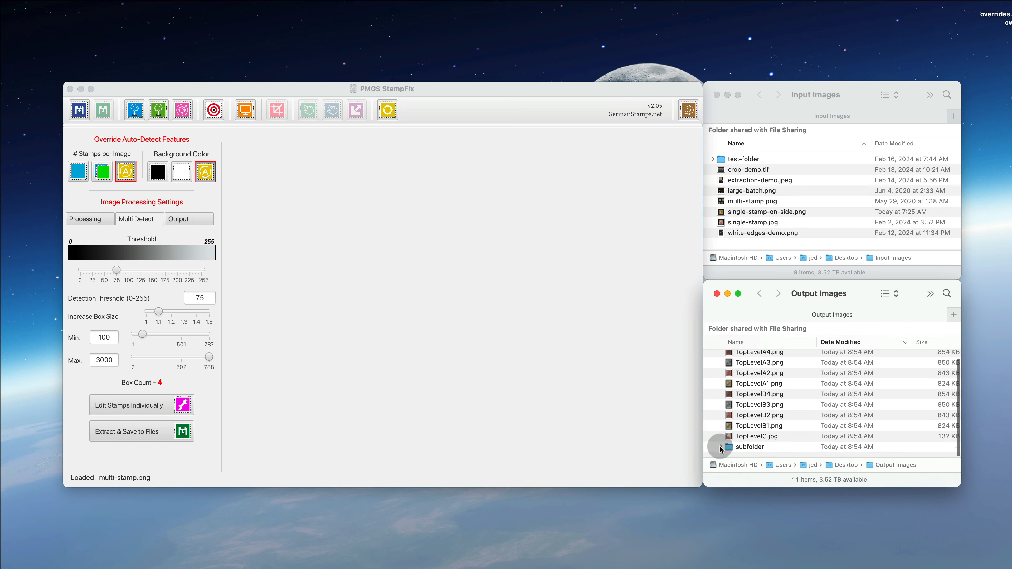
{"action": "left_click", "coordinate": [720, 447]}
{"action": "scroll", "coordinate": [730, 398], "scroll_direction": "down", "scroll_amount": 3}
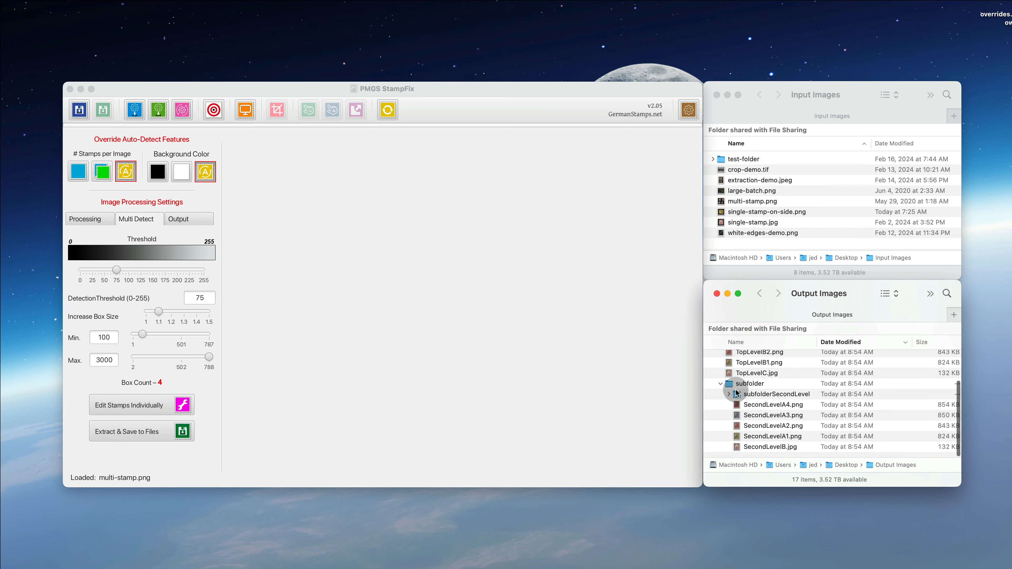
Load single-stamp.jpg with the Processing settings shown, and preview the original file beside it for comparison.
{"action": "left_click", "coordinate": [90, 219]}
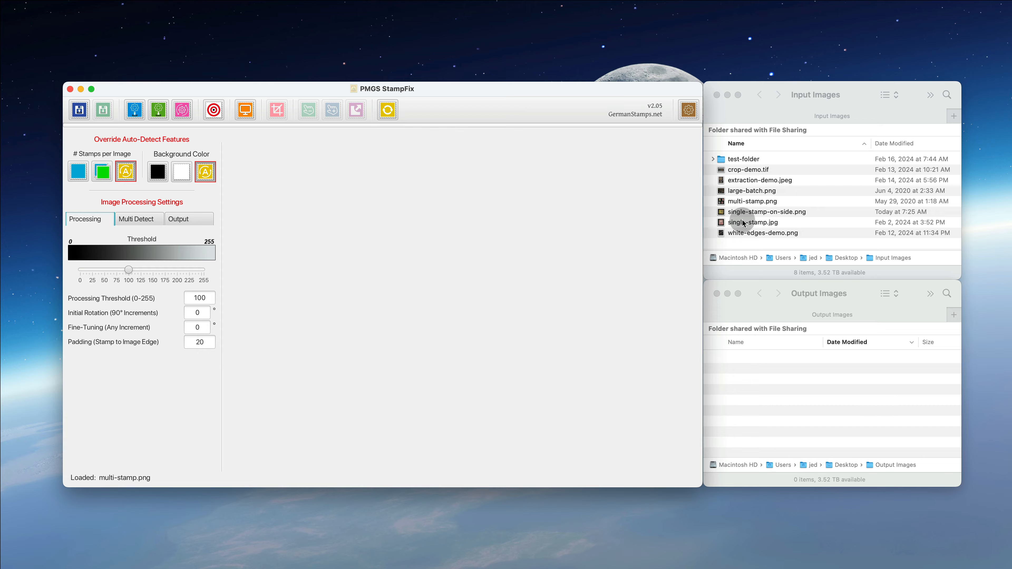
{"action": "left_click_drag", "start_coordinate": [754, 224], "coordinate": [319, 272]}
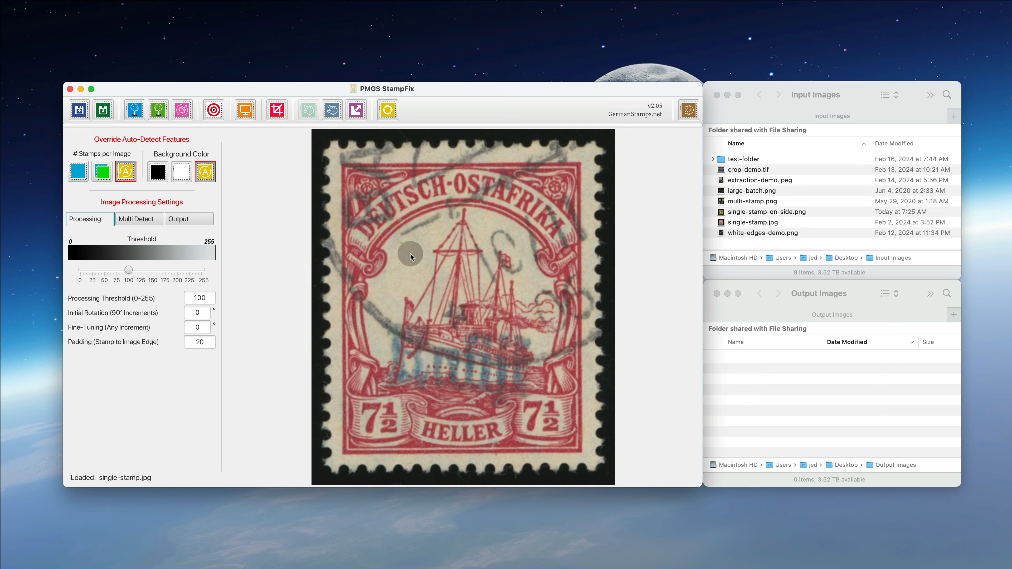
{"action": "left_click", "coordinate": [747, 223]}
{"action": "key", "text": "space"}
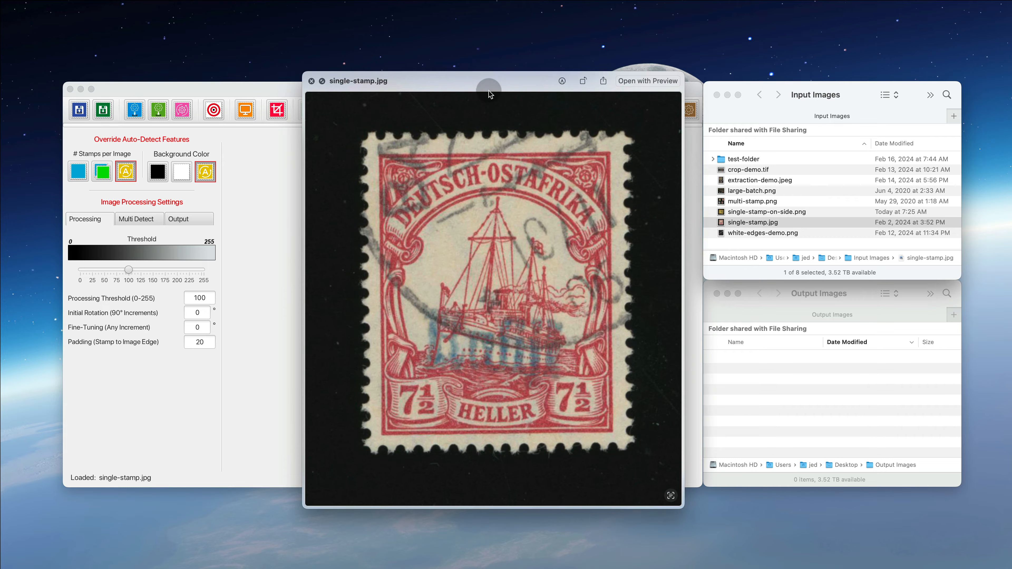
{"action": "left_click_drag", "start_coordinate": [489, 91], "coordinate": [640, 95]}
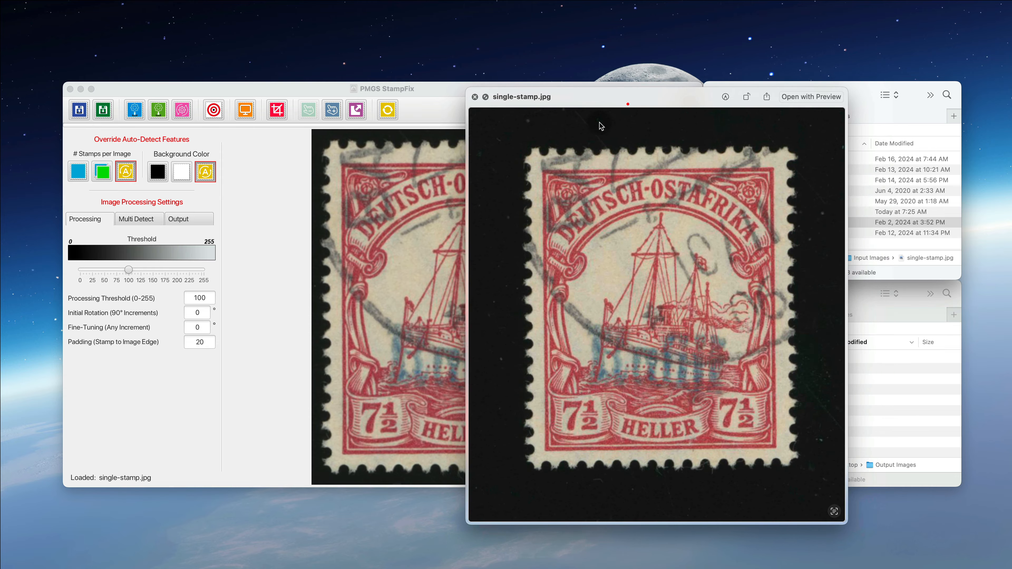
{"action": "left_click", "coordinate": [475, 97]}
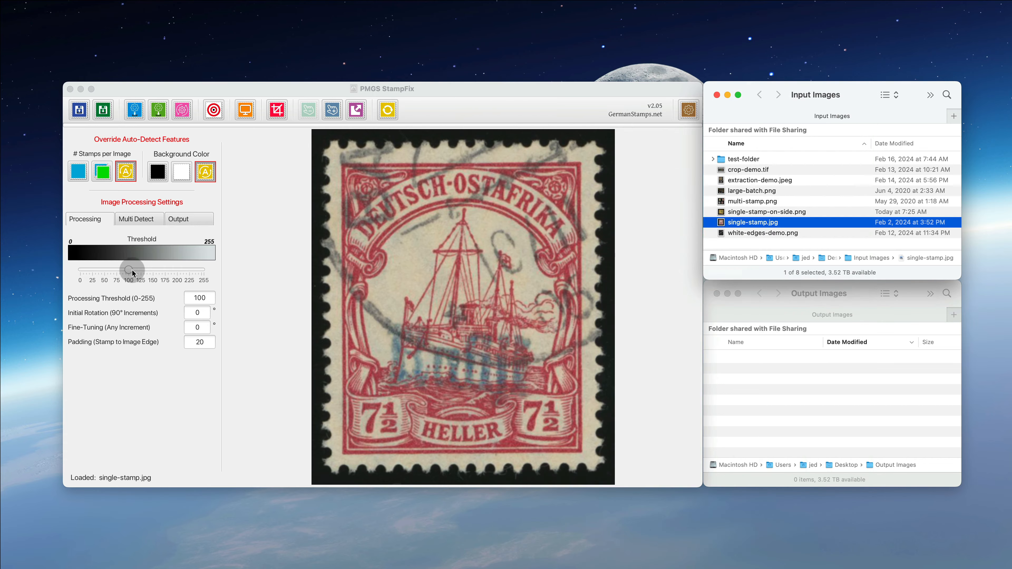
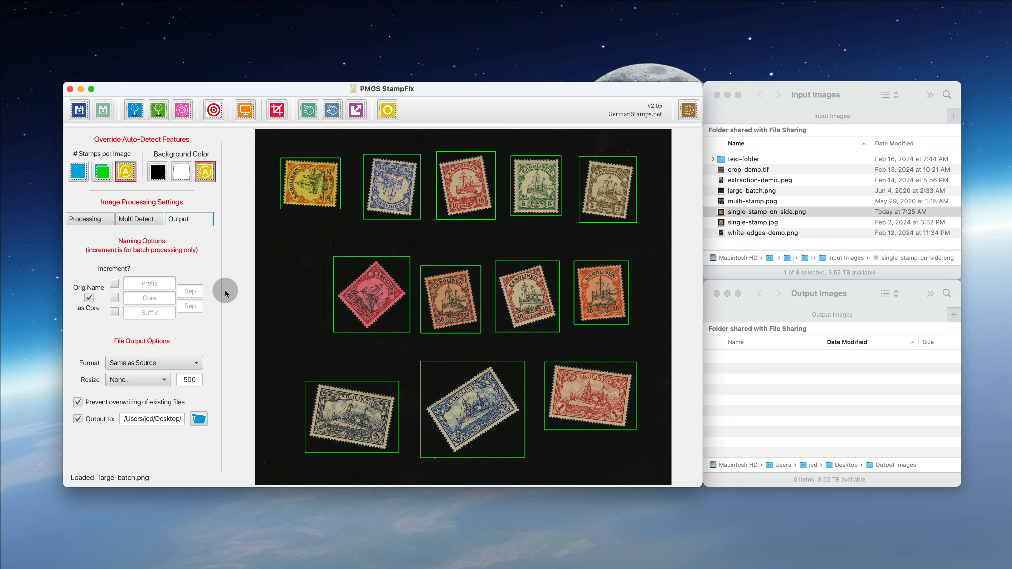
Reset the workspace to clear large-batch.png and open the drag-and-drop target window.
{"action": "left_click", "coordinate": [388, 110]}
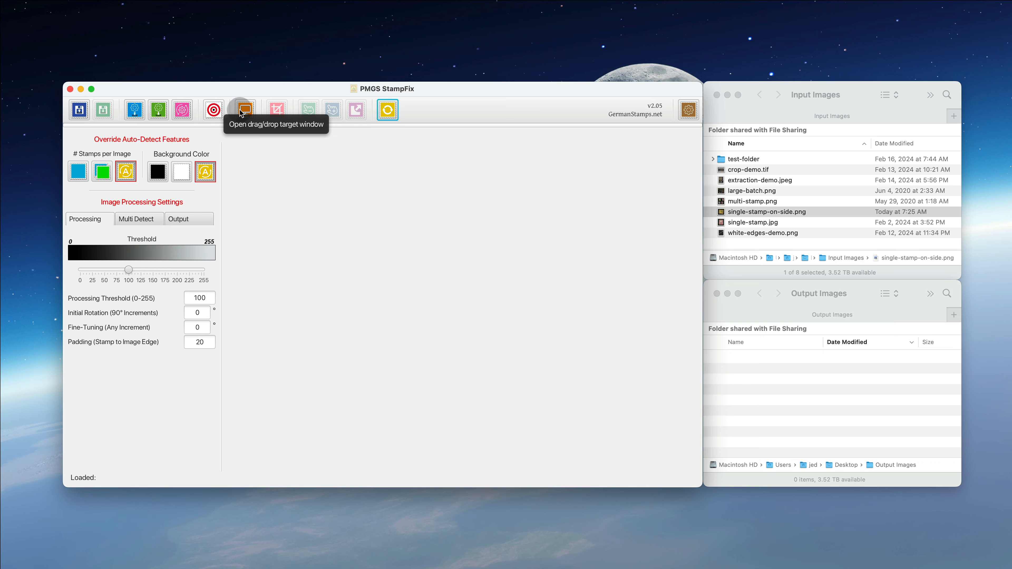
{"action": "left_click", "coordinate": [213, 114]}
{"action": "left_click", "coordinate": [379, 255]}
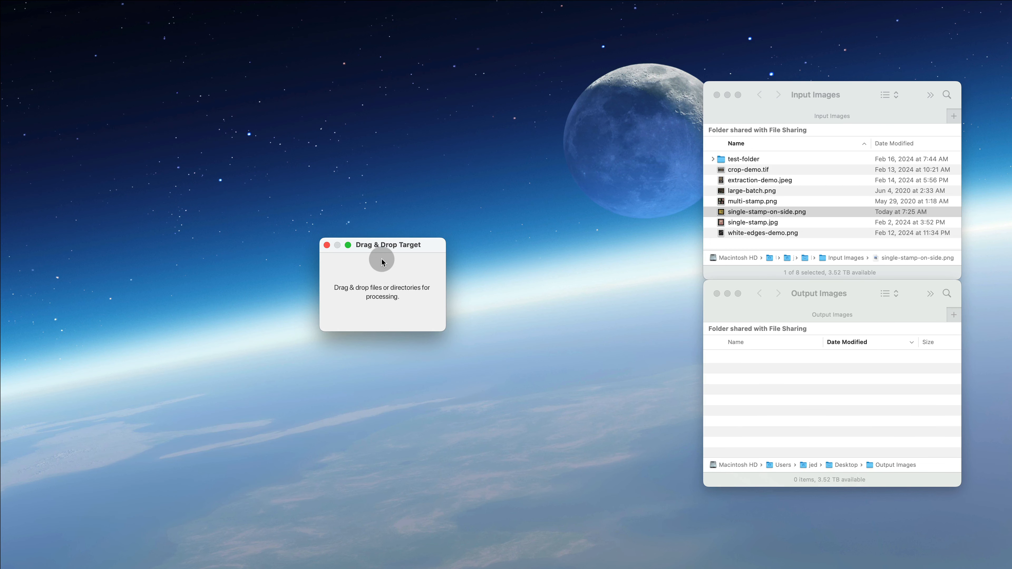
Process single-stamp.jpg through the drag-and-drop target, select its output file and close the target window.
{"action": "left_click_drag", "start_coordinate": [752, 222], "coordinate": [382, 293]}
{"action": "left_click", "coordinate": [752, 358]}
{"action": "left_click", "coordinate": [326, 245]}
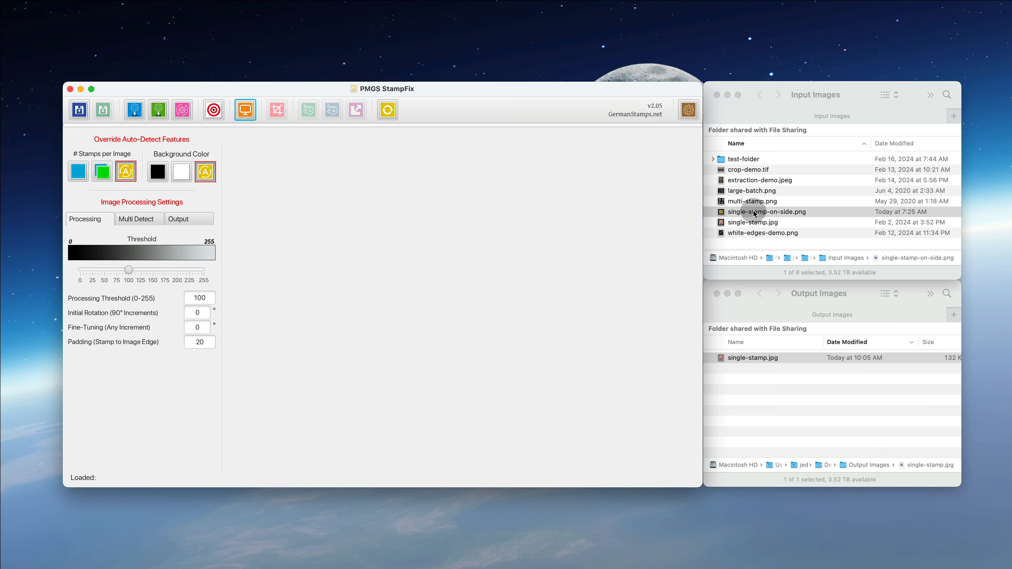
Load multi-stamp.png for display in the main window, and reset the workspace to clear it.
{"action": "left_click_drag", "start_coordinate": [752, 201], "coordinate": [463, 293]}
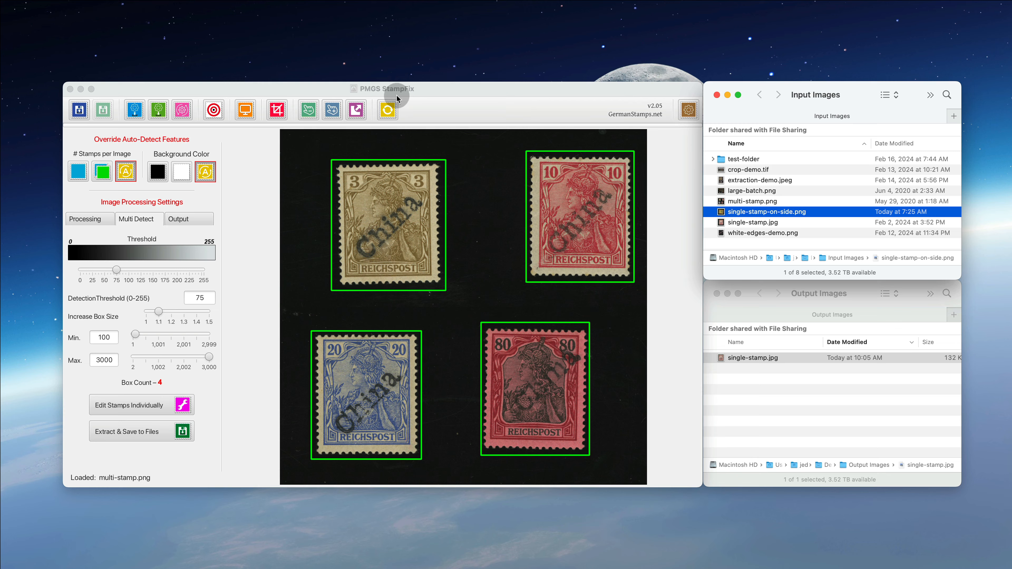
{"action": "left_click", "coordinate": [389, 111]}
Turn on the orange monitor mode, process single-stamp.jpg and multi-stamp.png with it, and check the output files.
{"action": "left_click", "coordinate": [246, 113]}
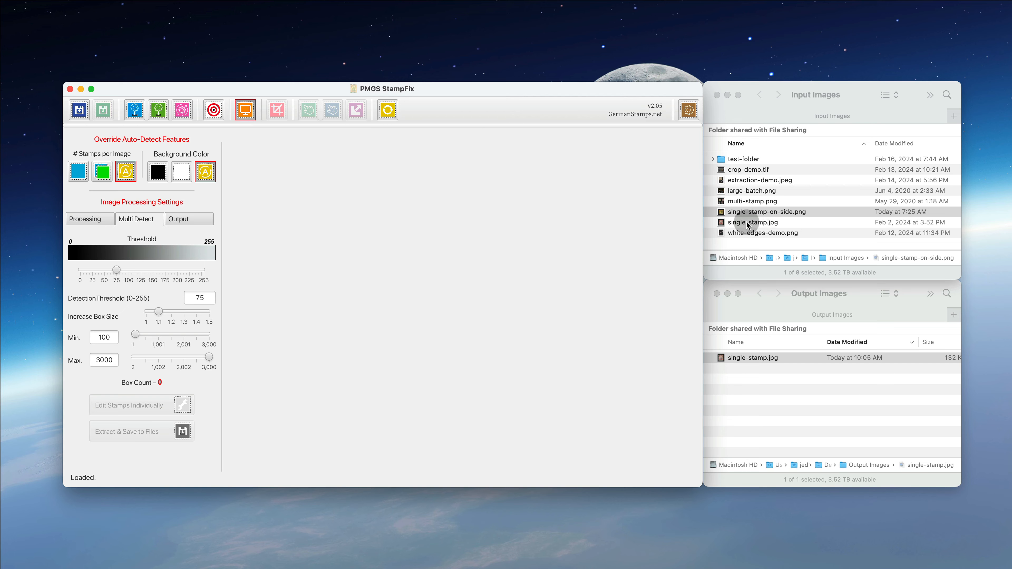
{"action": "left_click_drag", "start_coordinate": [734, 228], "coordinate": [367, 293]}
{"action": "left_click_drag", "start_coordinate": [752, 201], "coordinate": [398, 279]}
{"action": "left_click", "coordinate": [755, 357]}
{"action": "left_click", "coordinate": [326, 220]}
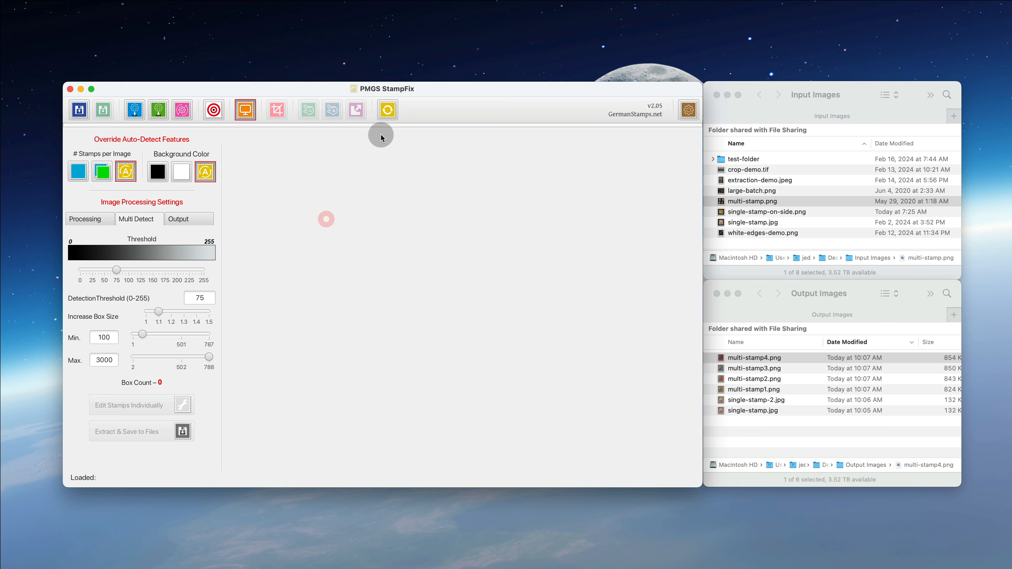
Reset the workspace and load crop-demo.tif from the Input Images folder.
{"action": "left_click", "coordinate": [388, 111]}
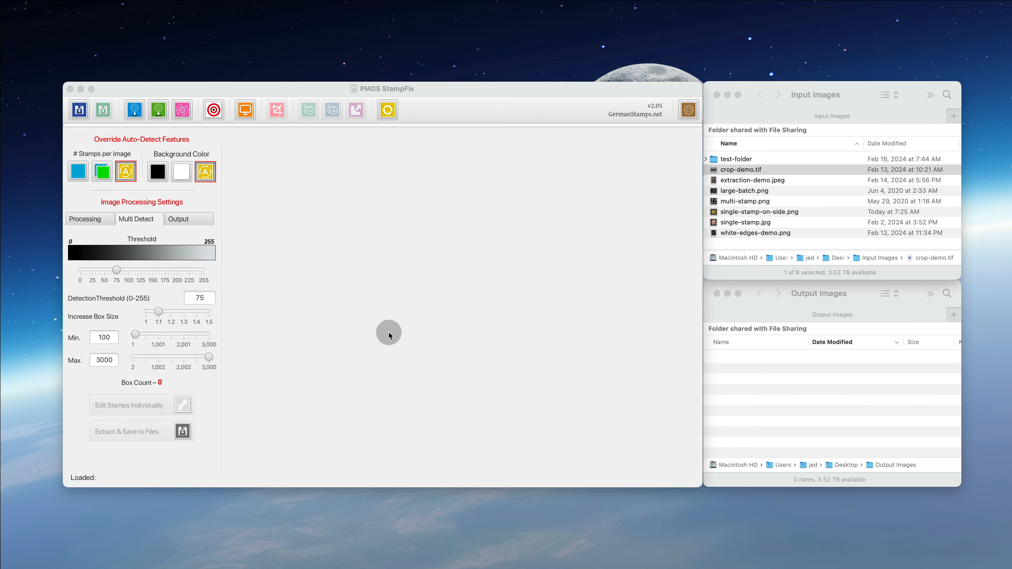
{"action": "left_click", "coordinate": [389, 333]}
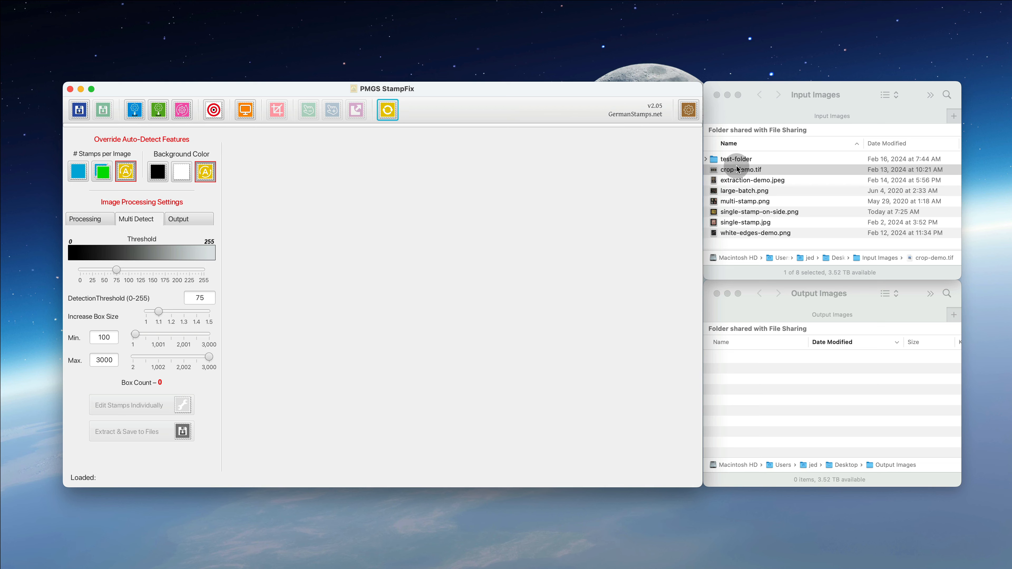
{"action": "left_click_drag", "start_coordinate": [738, 170], "coordinate": [397, 281]}
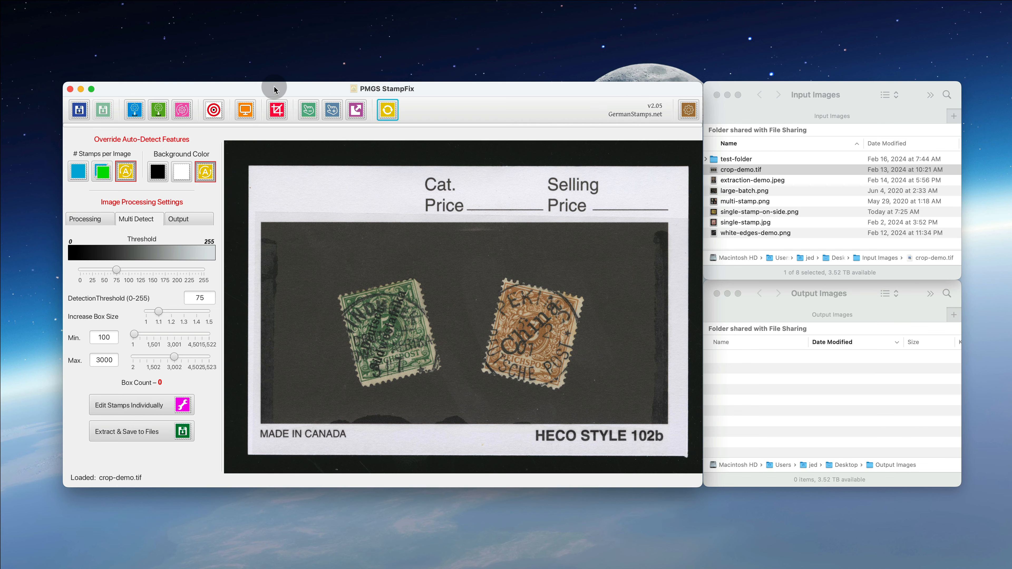
Crop crop-demo.tif with a frame enclosing both stamps inside the dark area of the stock card.
{"action": "left_click", "coordinate": [277, 109]}
{"action": "left_click_drag", "start_coordinate": [315, 262], "coordinate": [500, 360]}
{"action": "left_click_drag", "start_coordinate": [546, 375], "coordinate": [625, 405]}
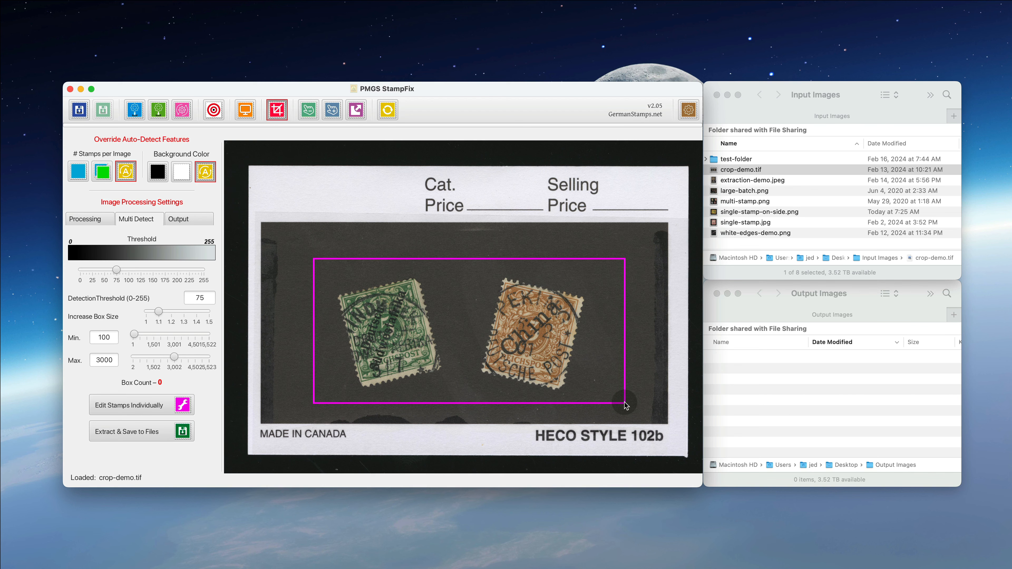